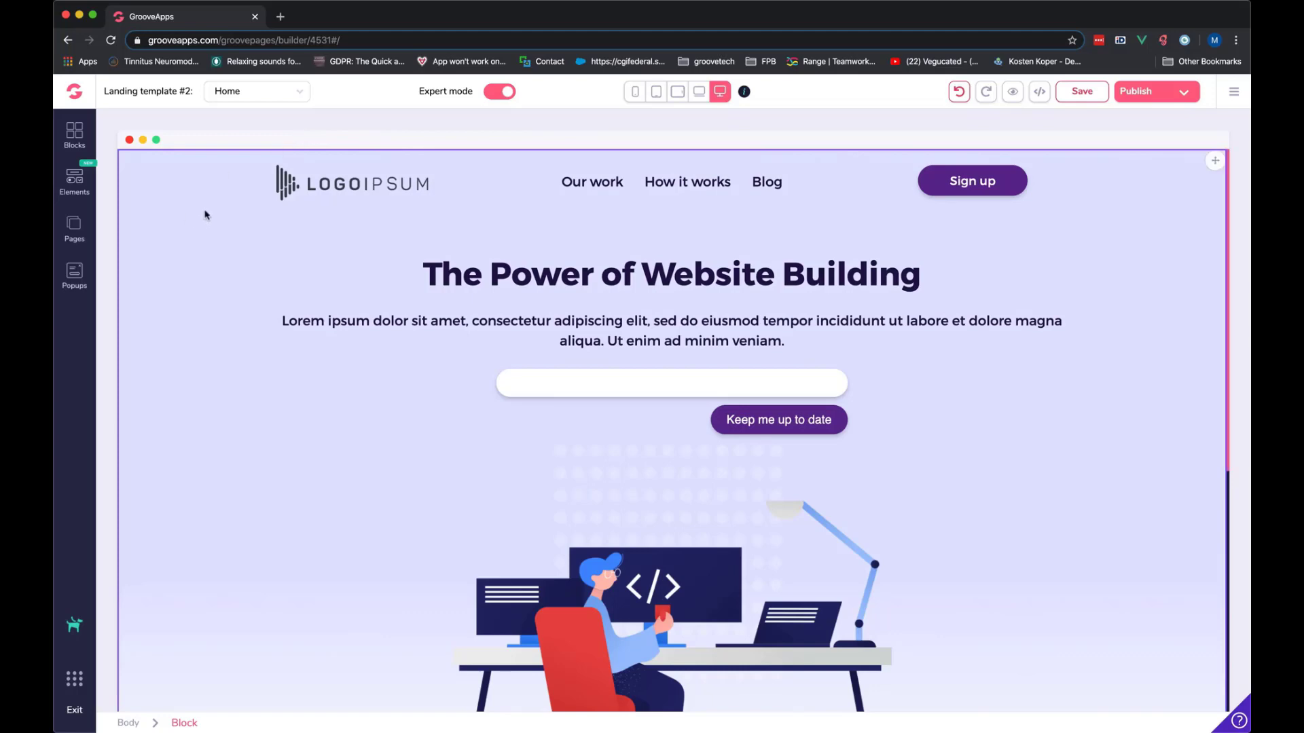
Look over the Home and About us pages of the site, ending on the Home page.
scroll(204, 213, "down", 5)
scroll(405, 282, "up", 5)
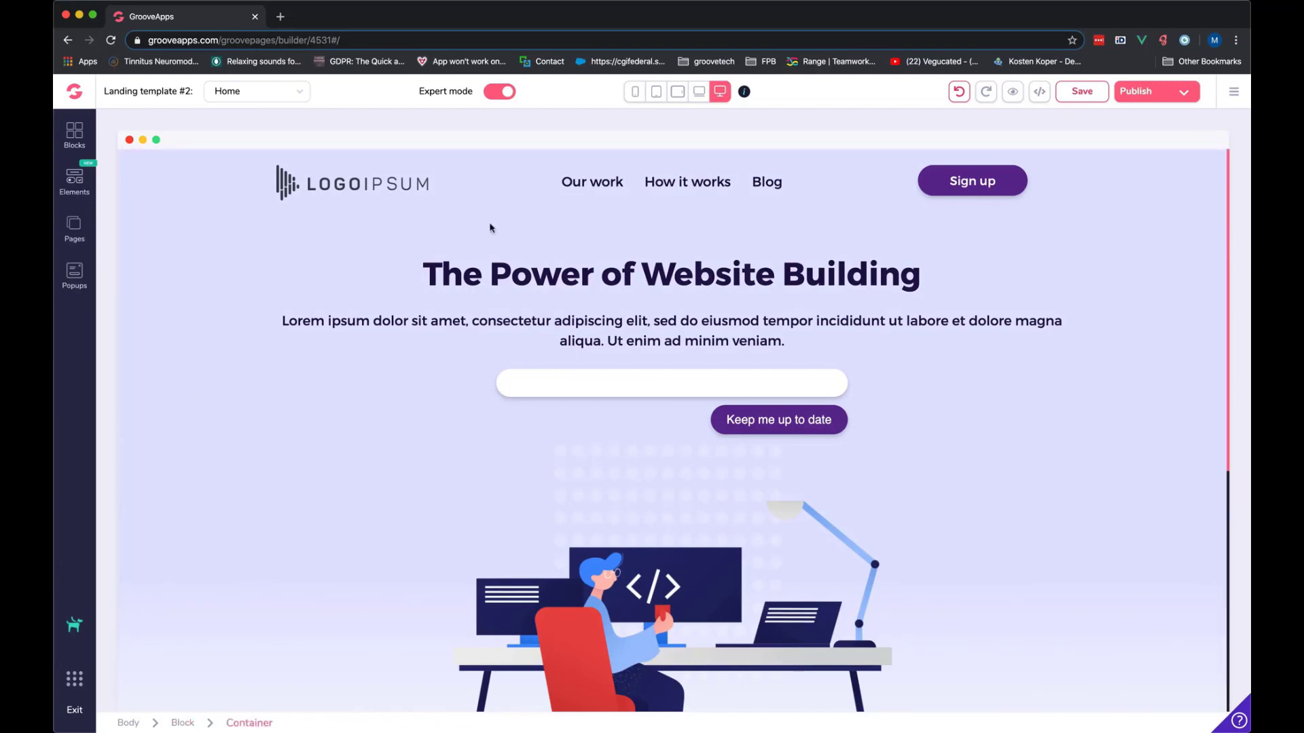
left_click(75, 231)
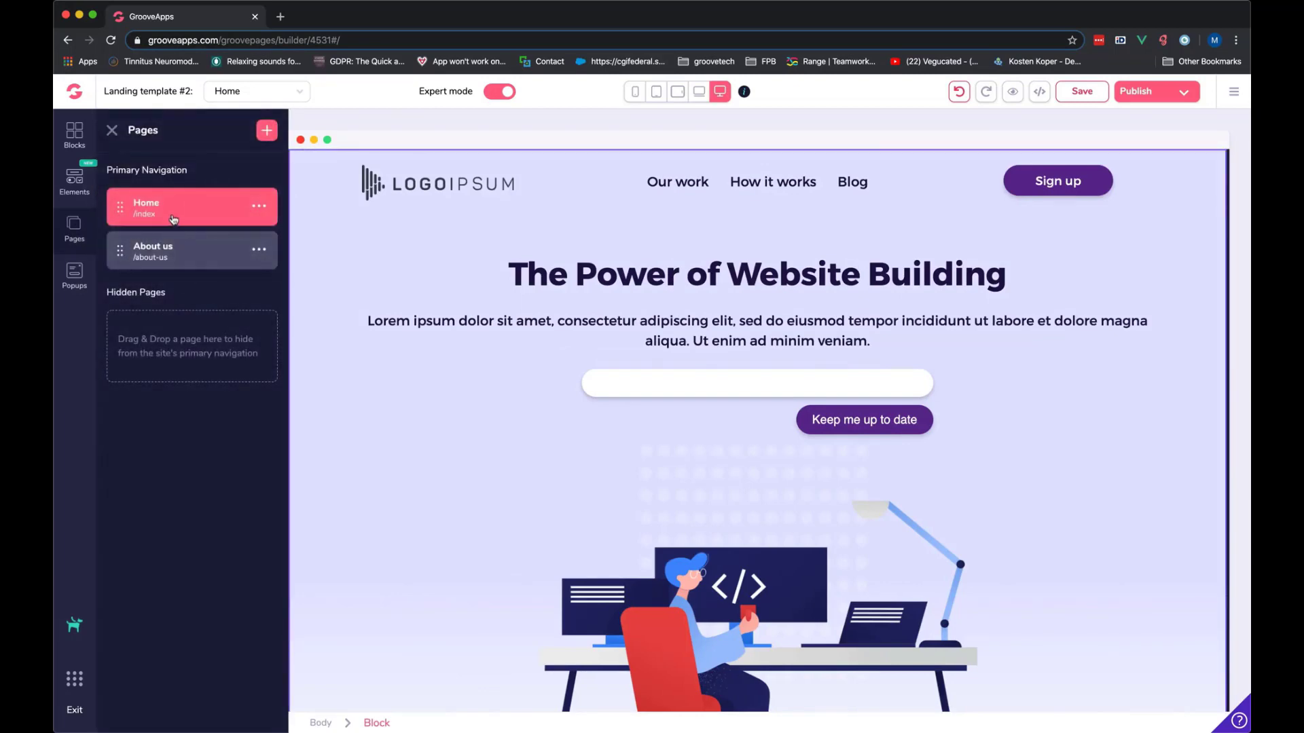
left_click(159, 252)
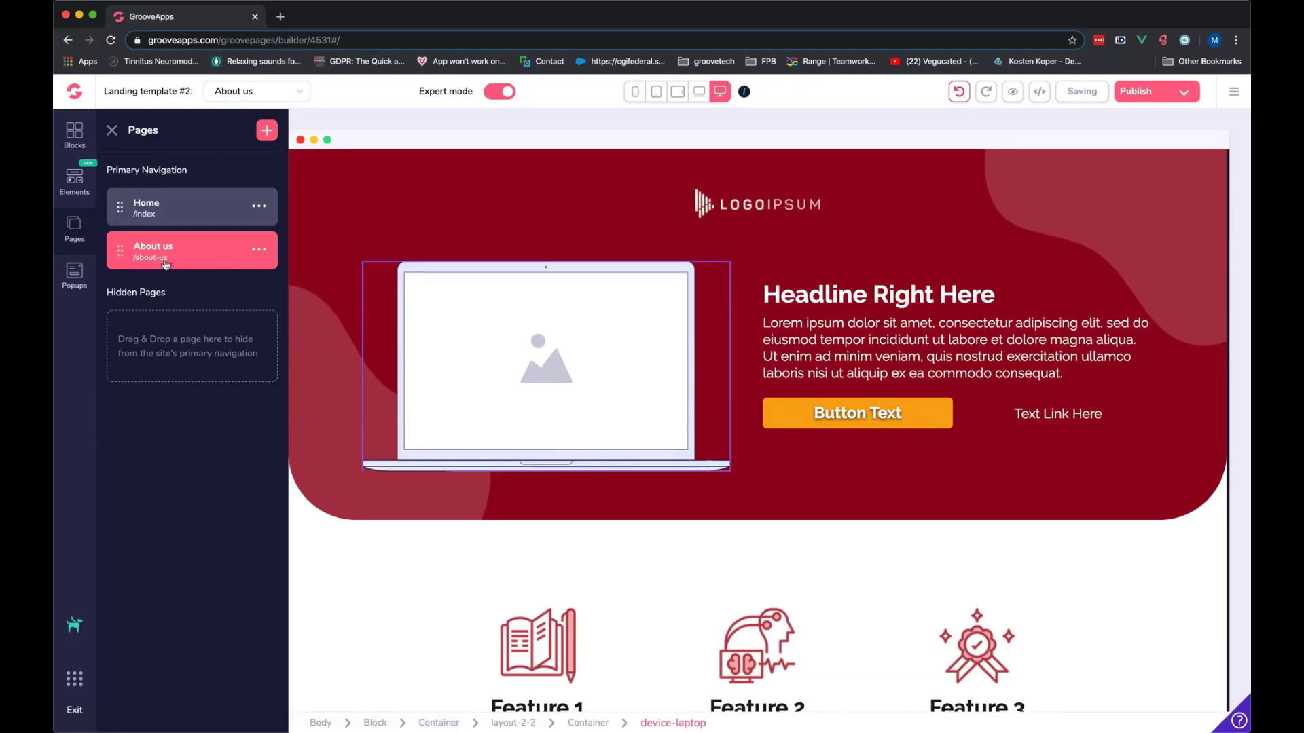
left_click(171, 213)
left_click(204, 258)
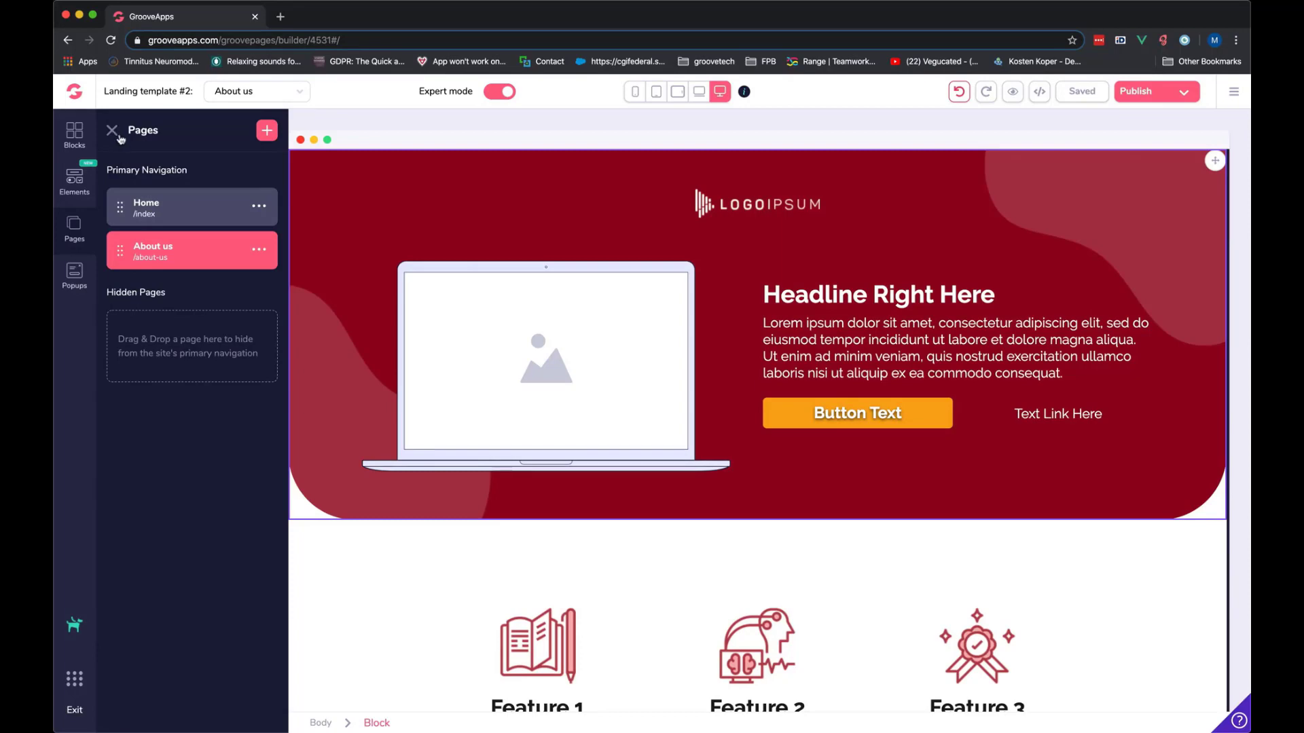
left_click(169, 219)
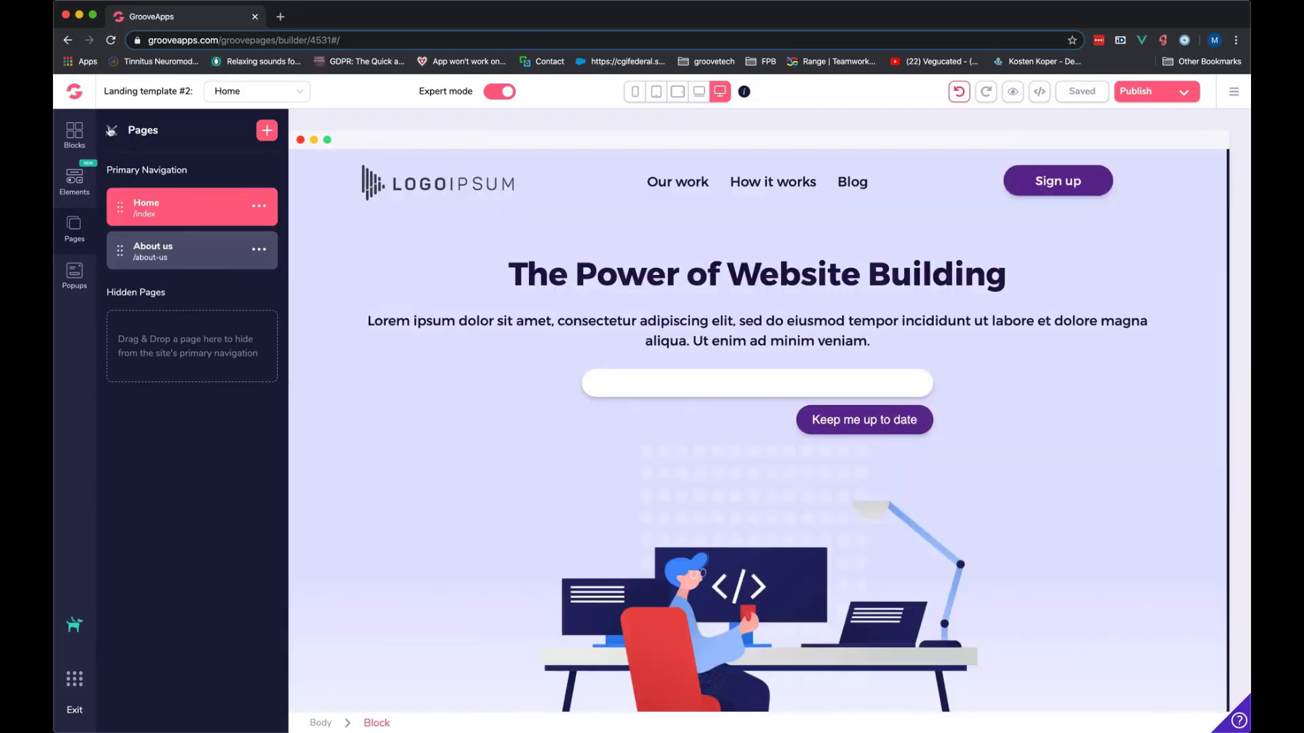
left_click(113, 132)
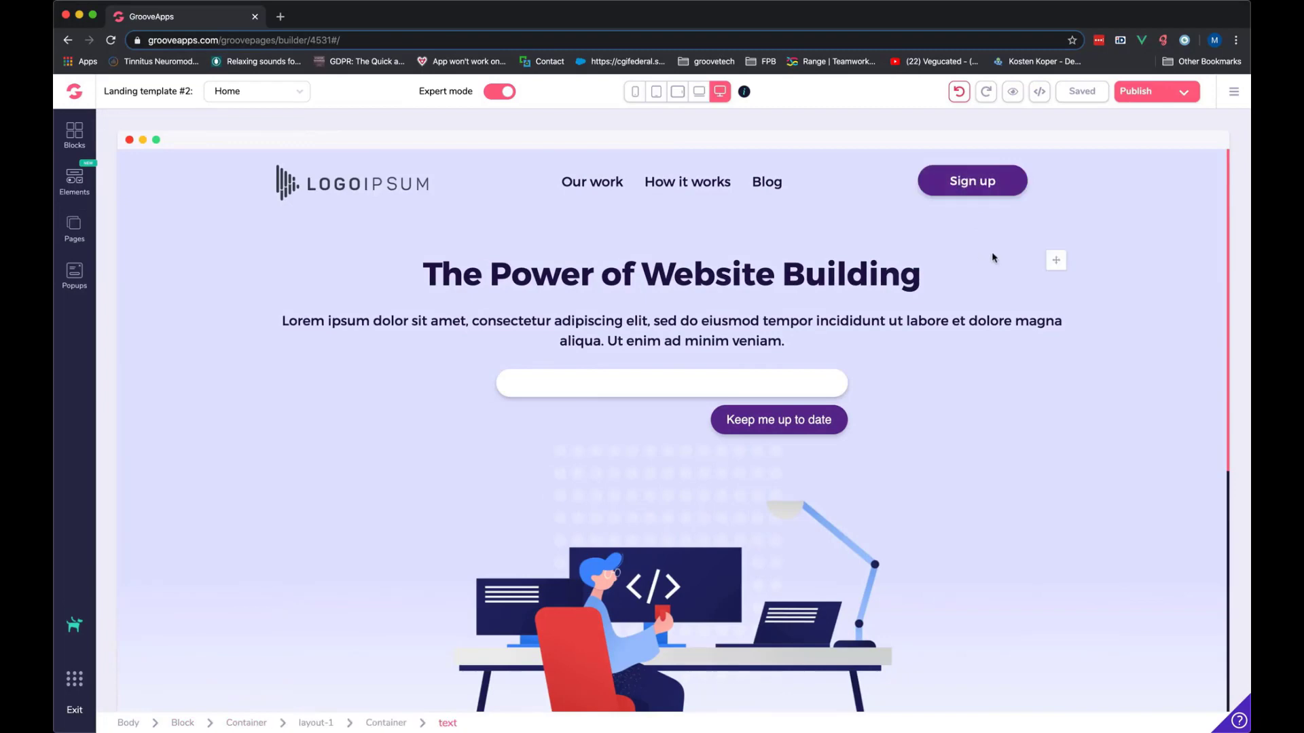
Link the header's Sign up button to the About us page and apply the update.
left_click(942, 191)
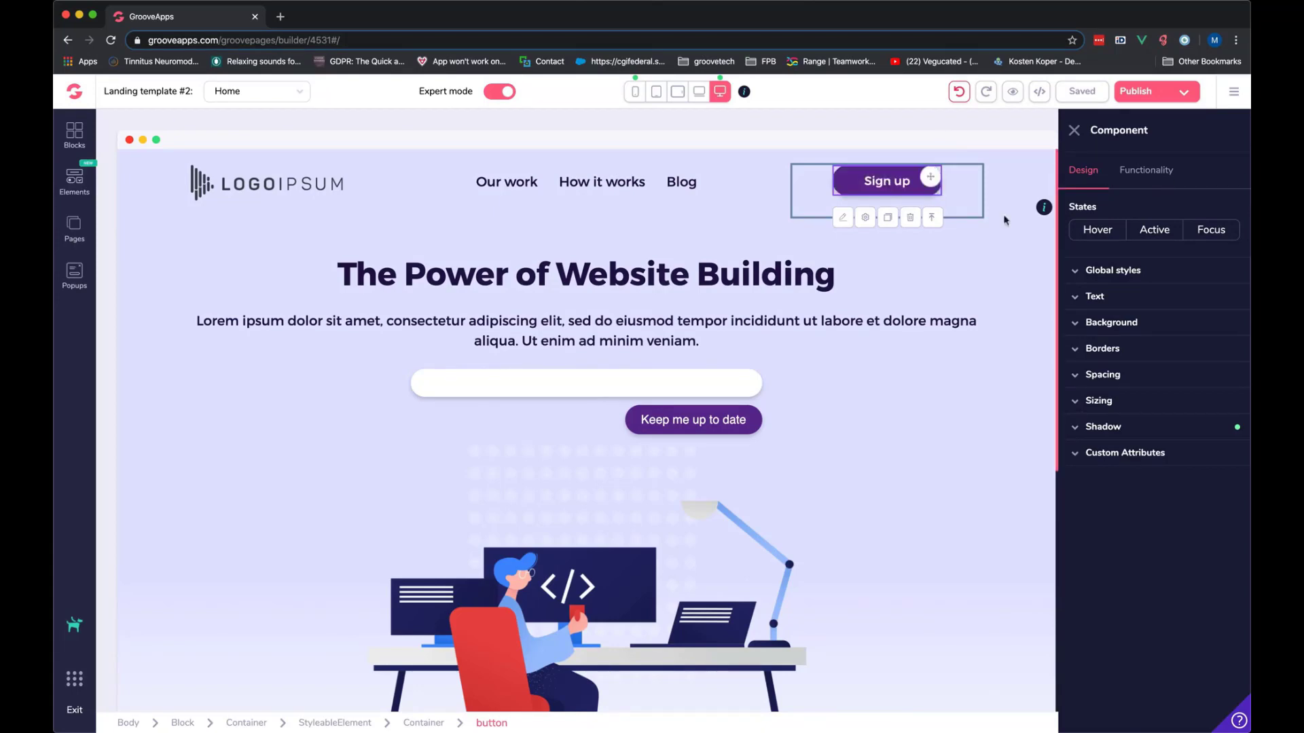
left_click(1149, 175)
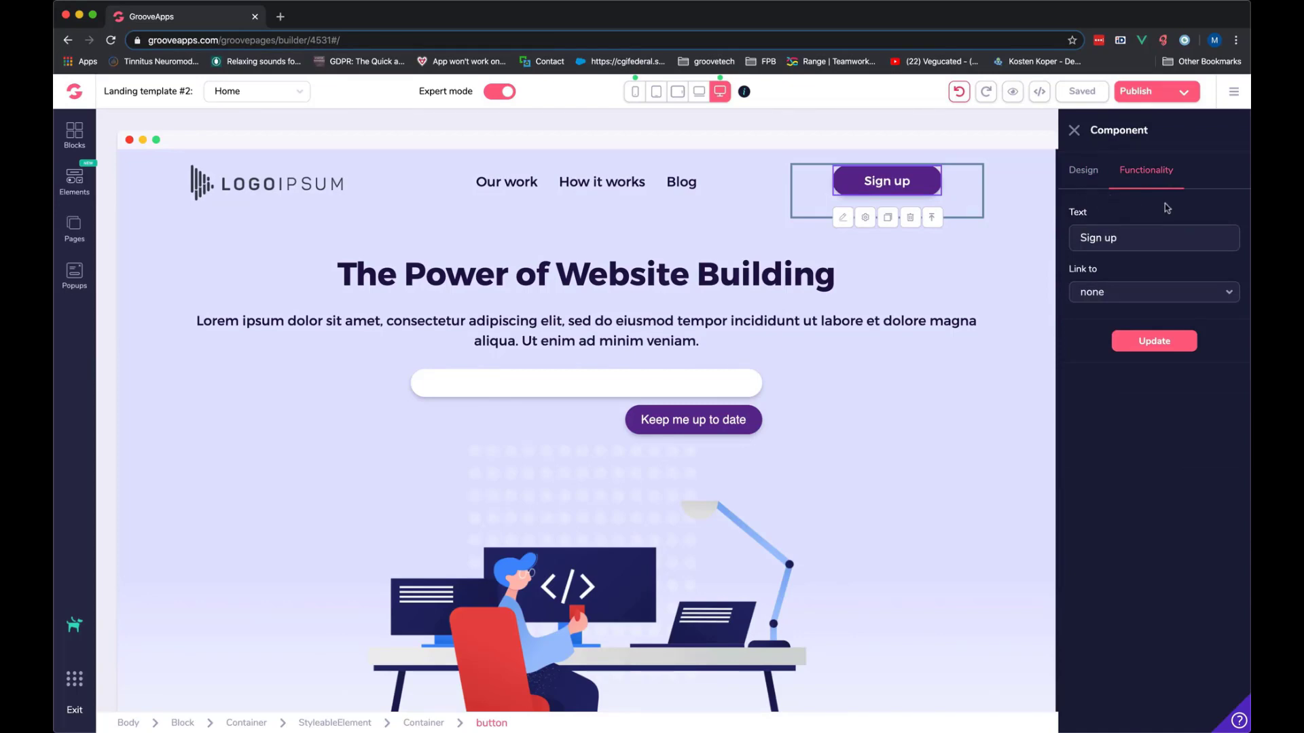
left_click(1137, 299)
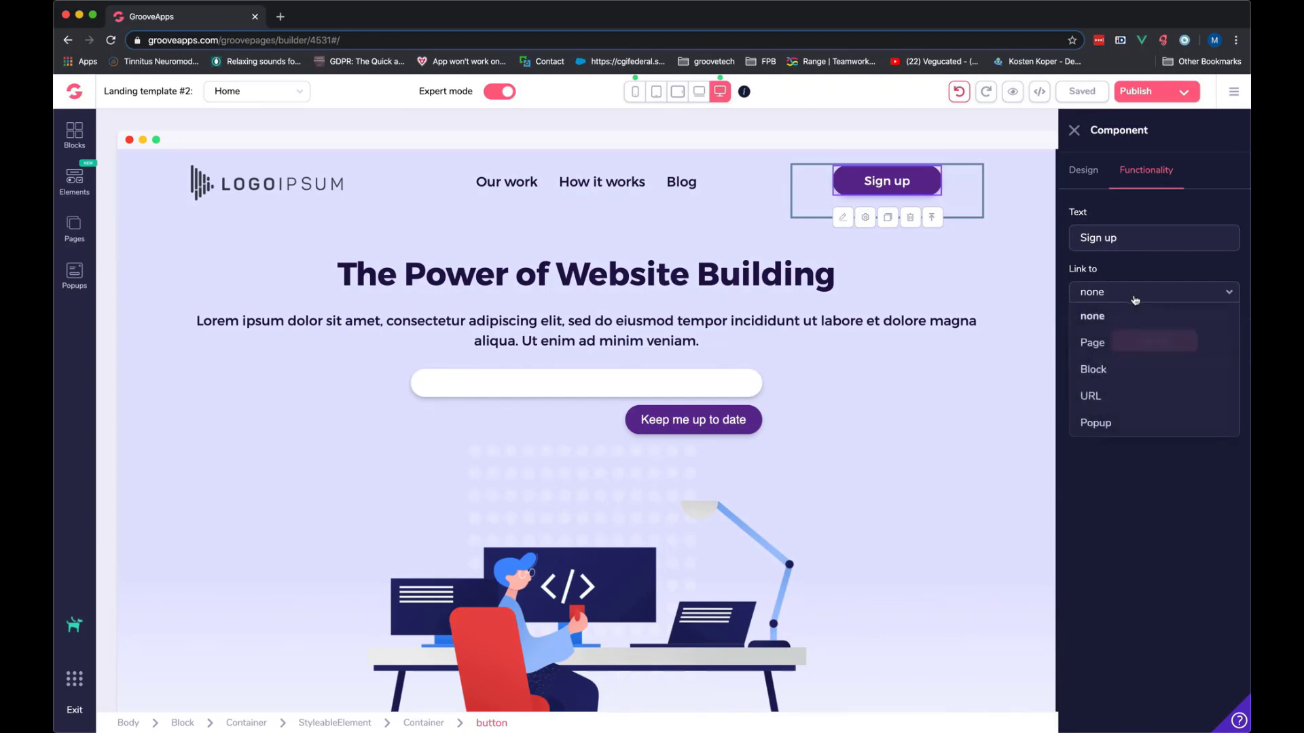
left_click(1117, 344)
left_click(1126, 347)
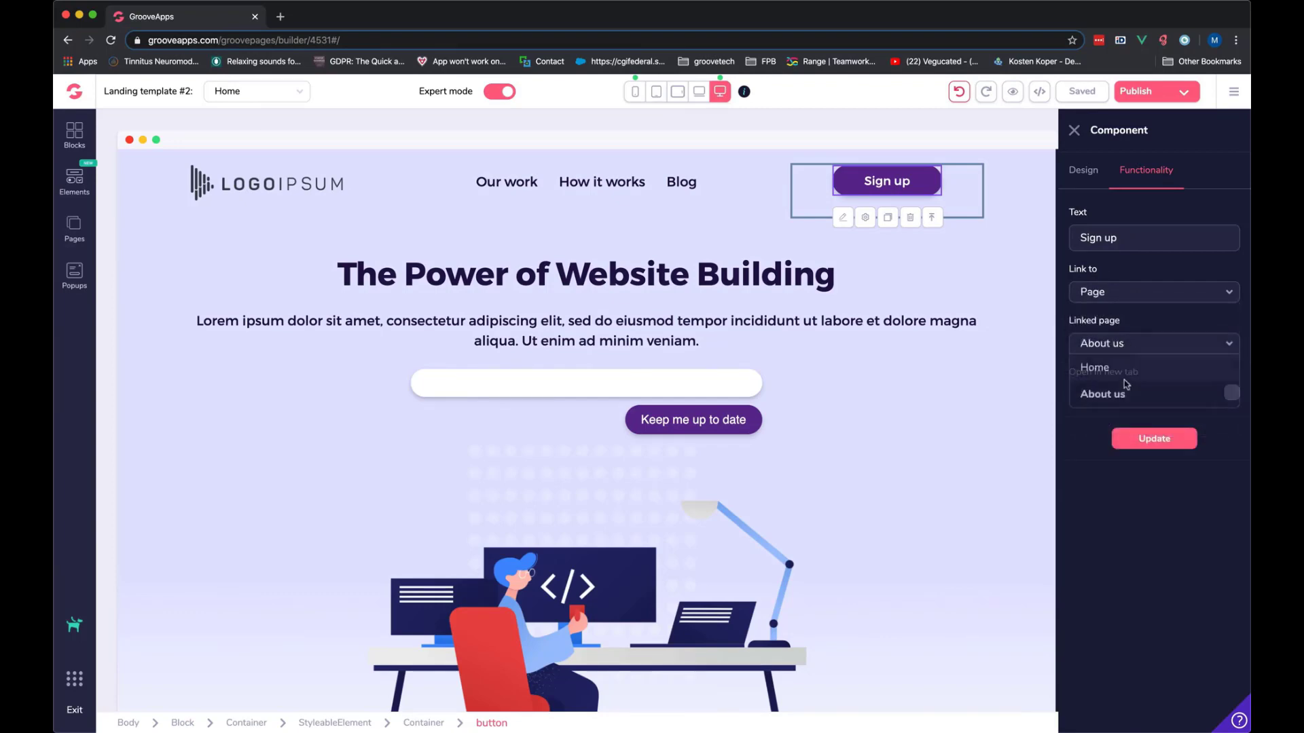
left_click(1128, 391)
left_click(1157, 440)
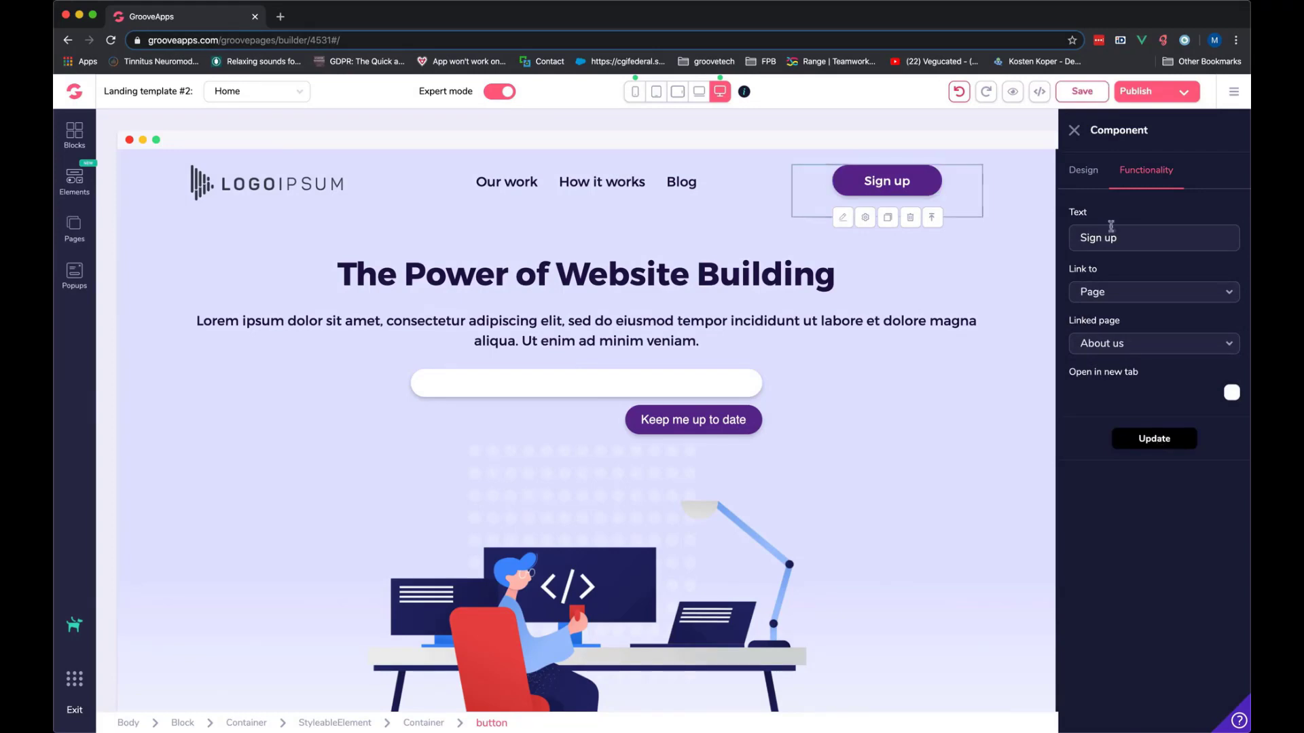
left_click(1075, 131)
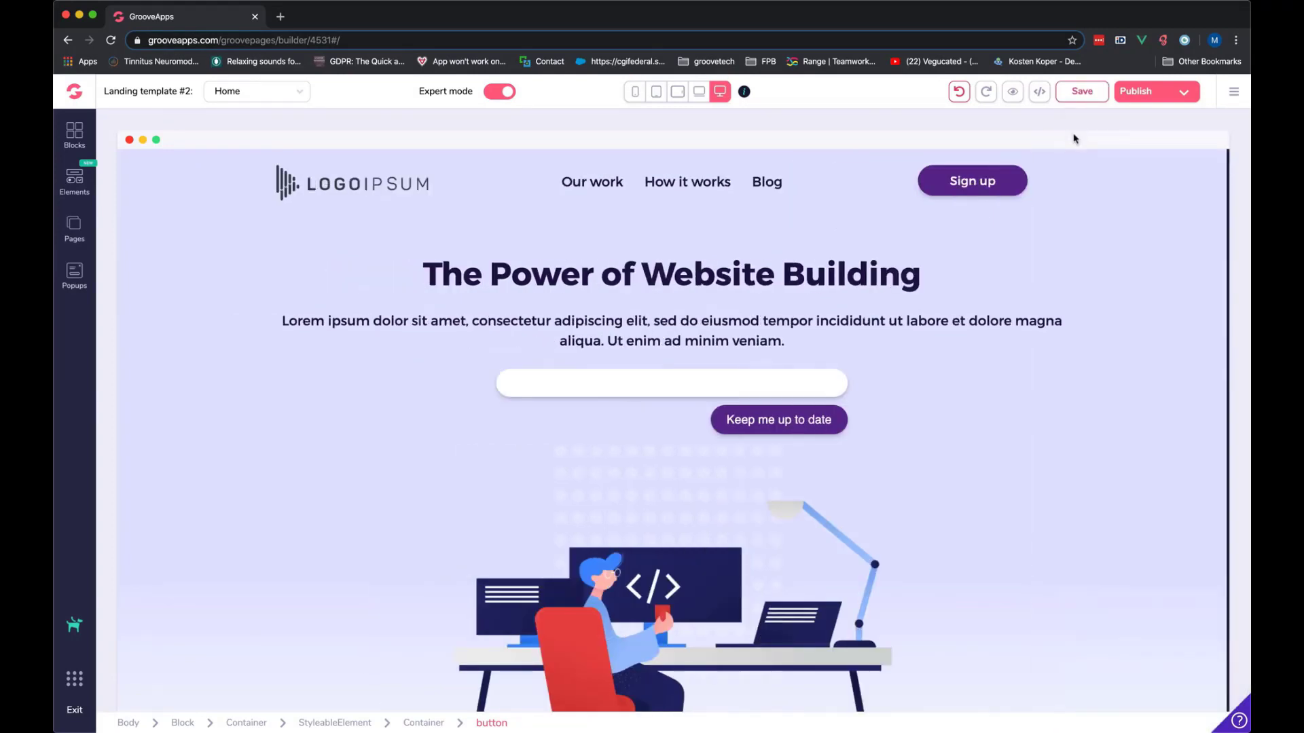
left_click(1153, 172)
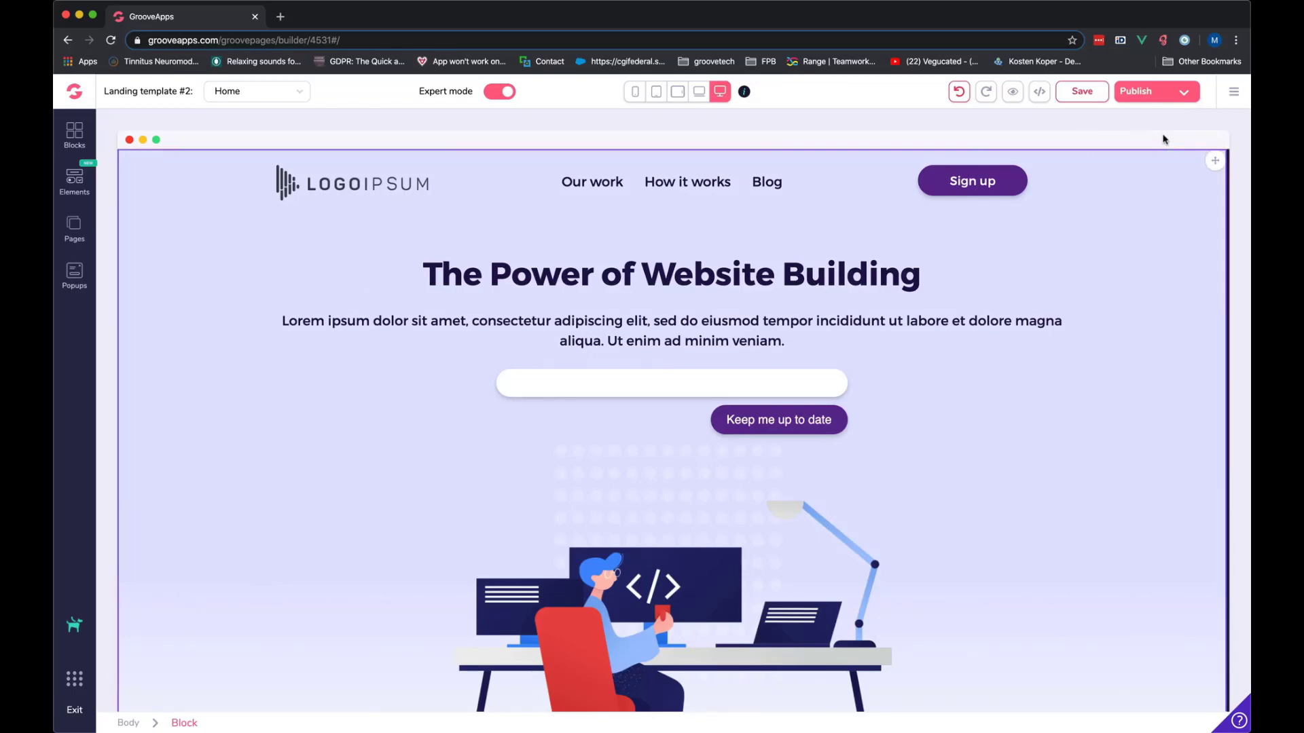
Open the publish settings and examine the subdomain change option and the hosted address format without changing the subdomain.
left_click(1185, 96)
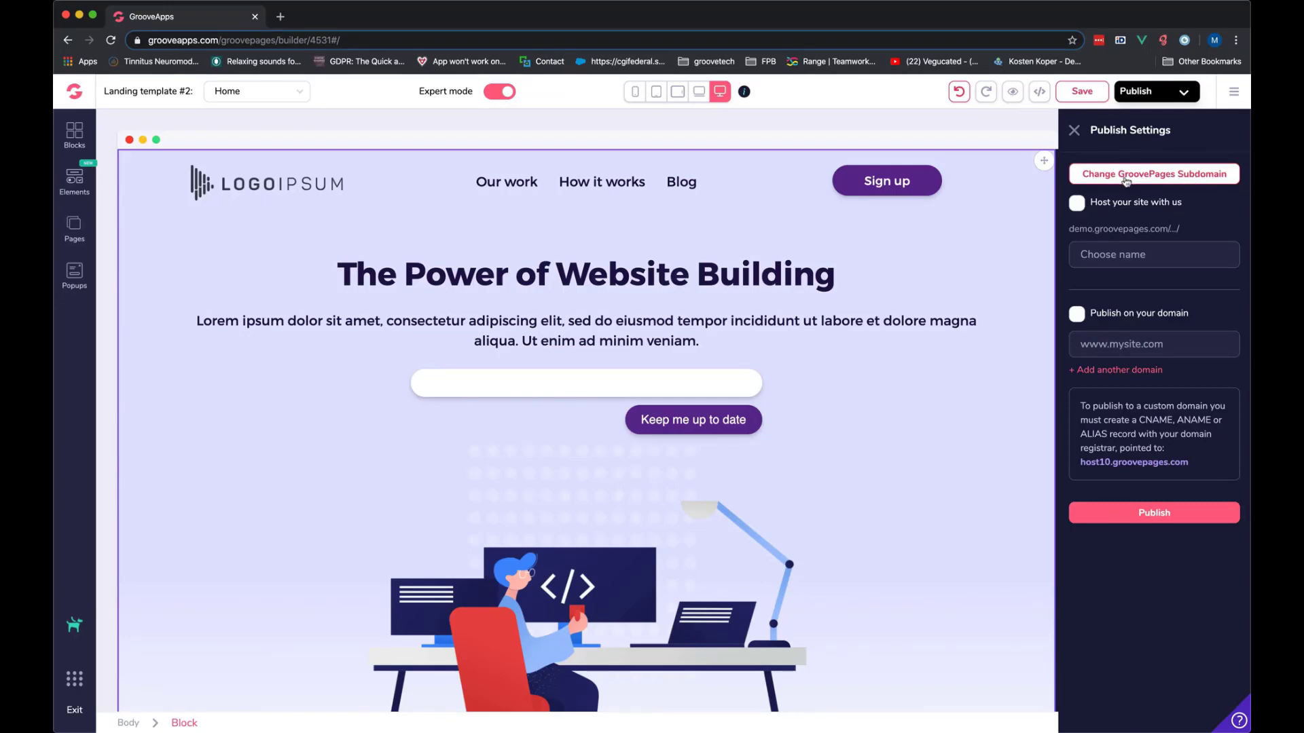
left_click(1157, 179)
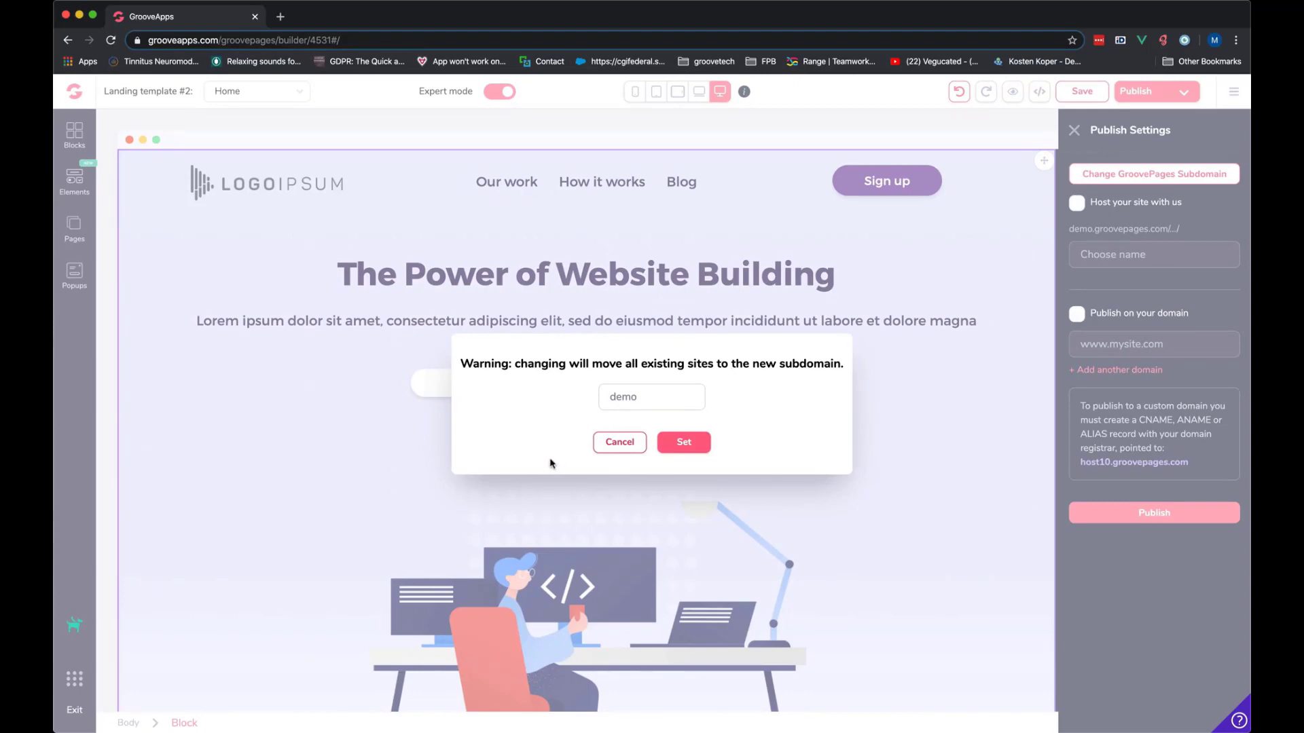
left_click(619, 442)
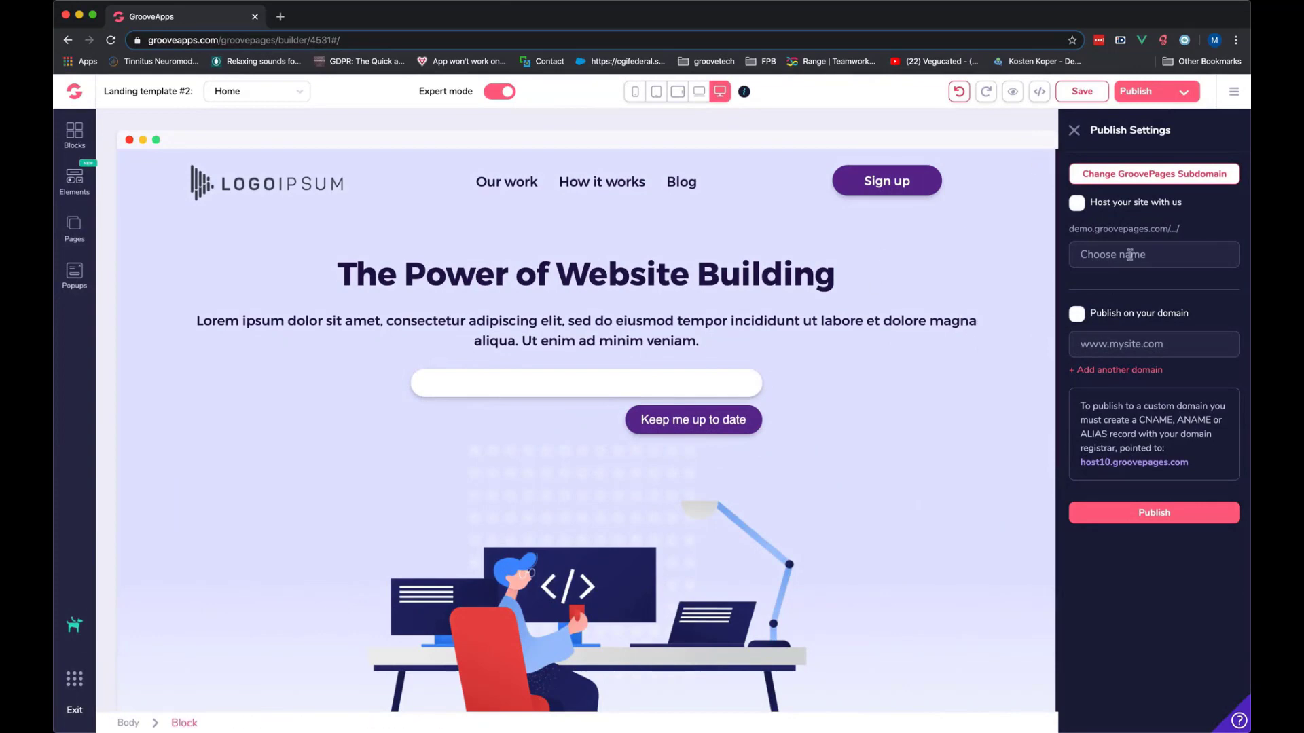
left_click_drag(1070, 230, 1183, 229)
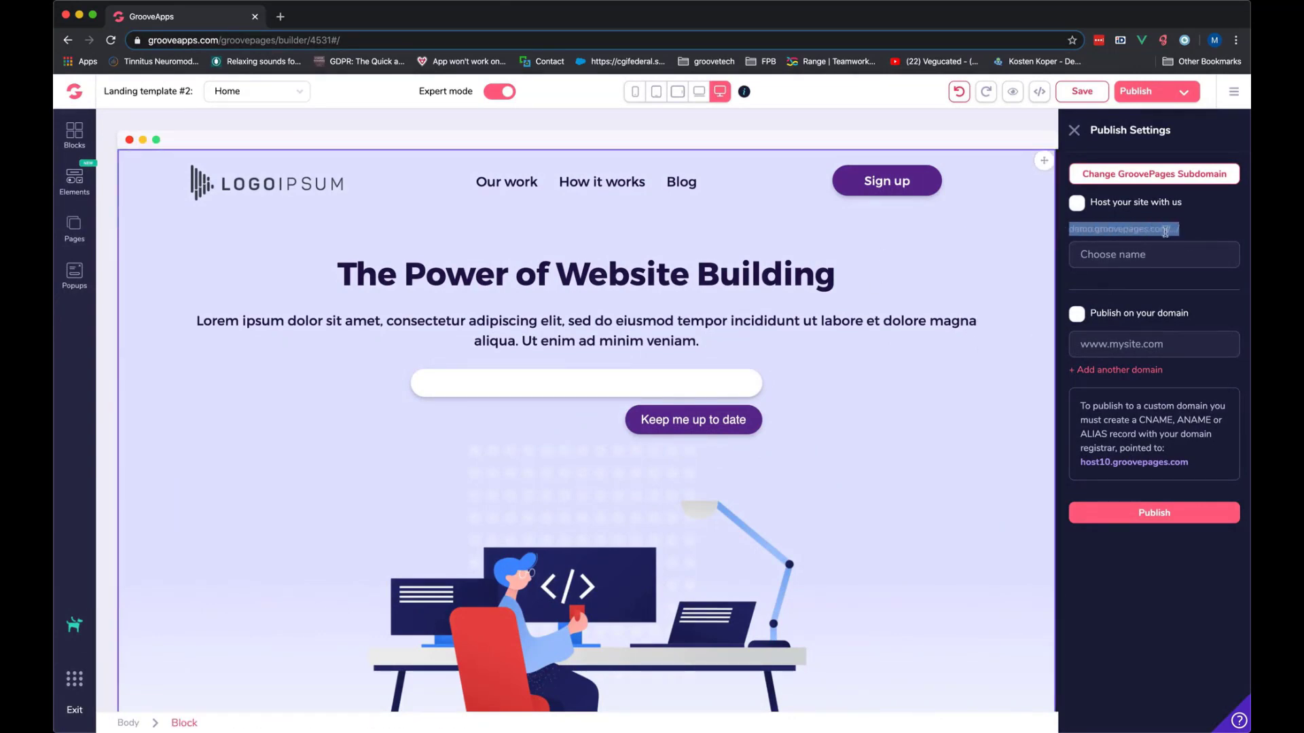
left_click(1210, 243)
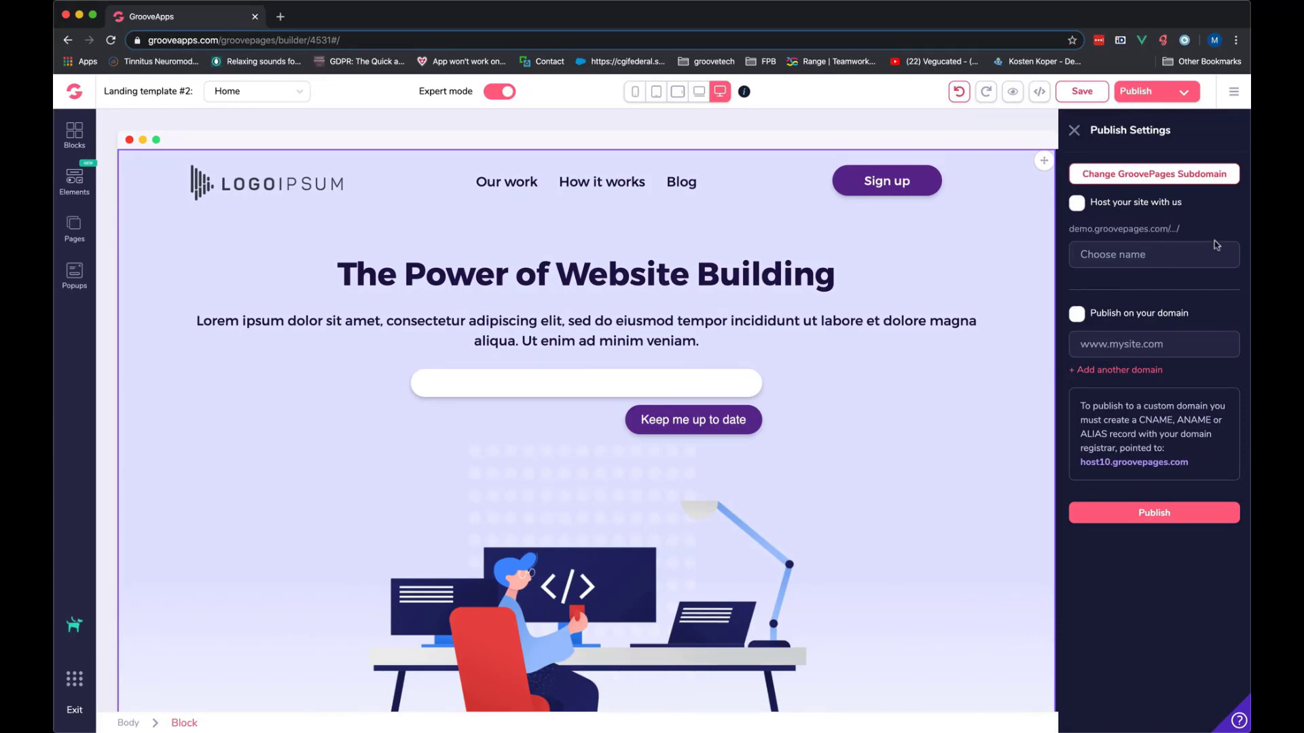
double_click(1077, 230)
double_click(1108, 229)
double_click(1156, 230)
Publish the site with the "Host your site with us" option enabled and demo123 as its name.
left_click(1140, 256)
type("demo123")
triple_click(1096, 230)
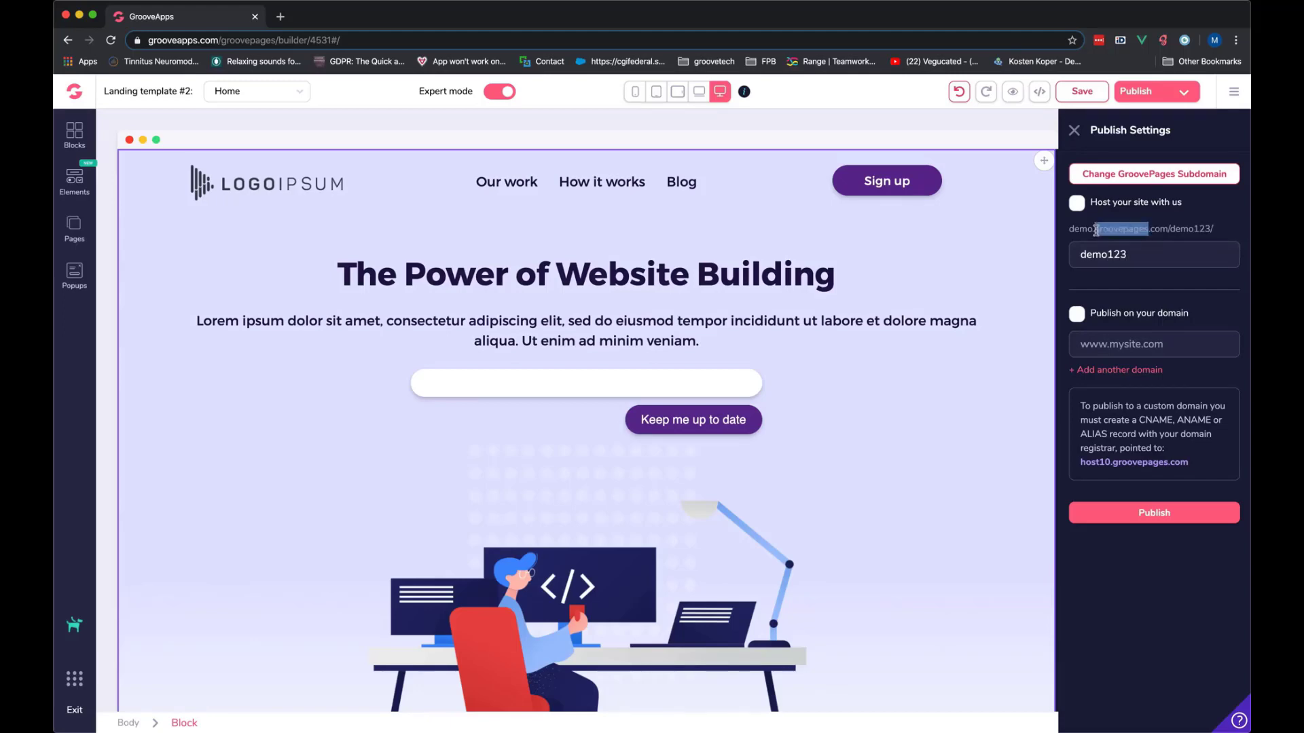
left_click(1144, 230)
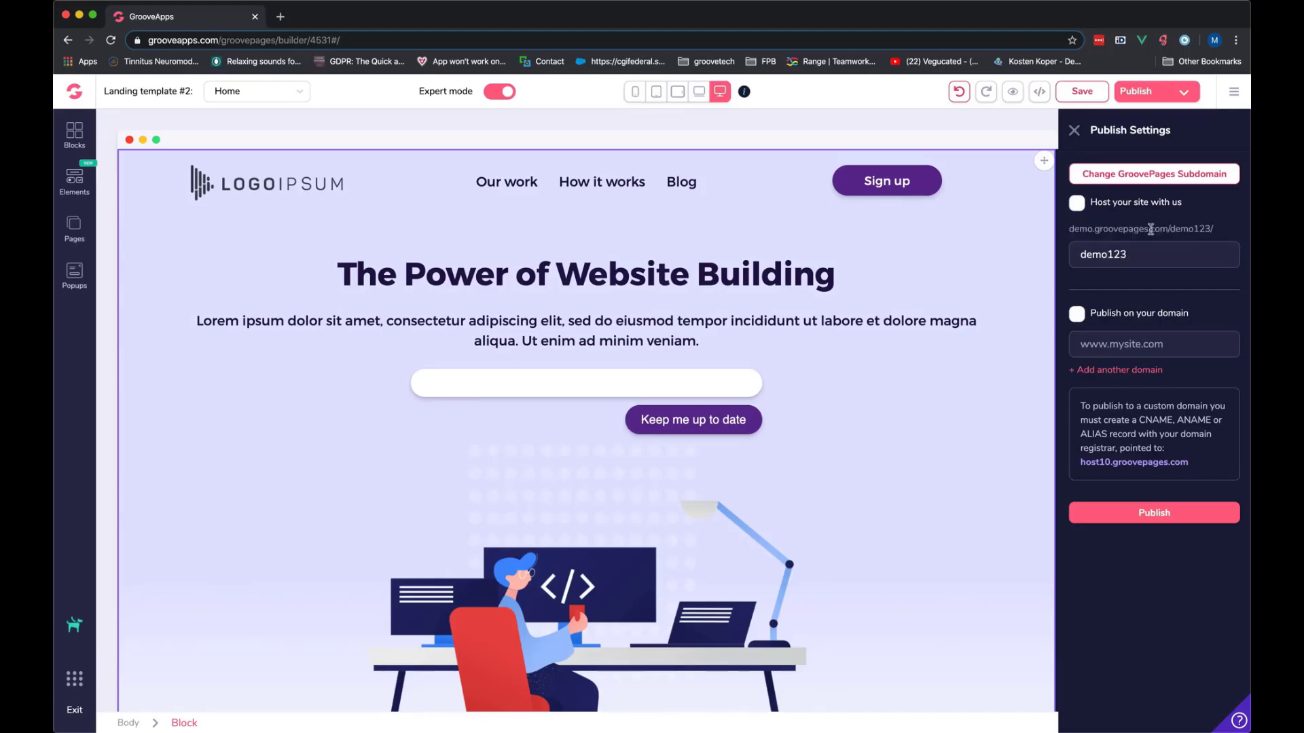
double_click(1195, 229)
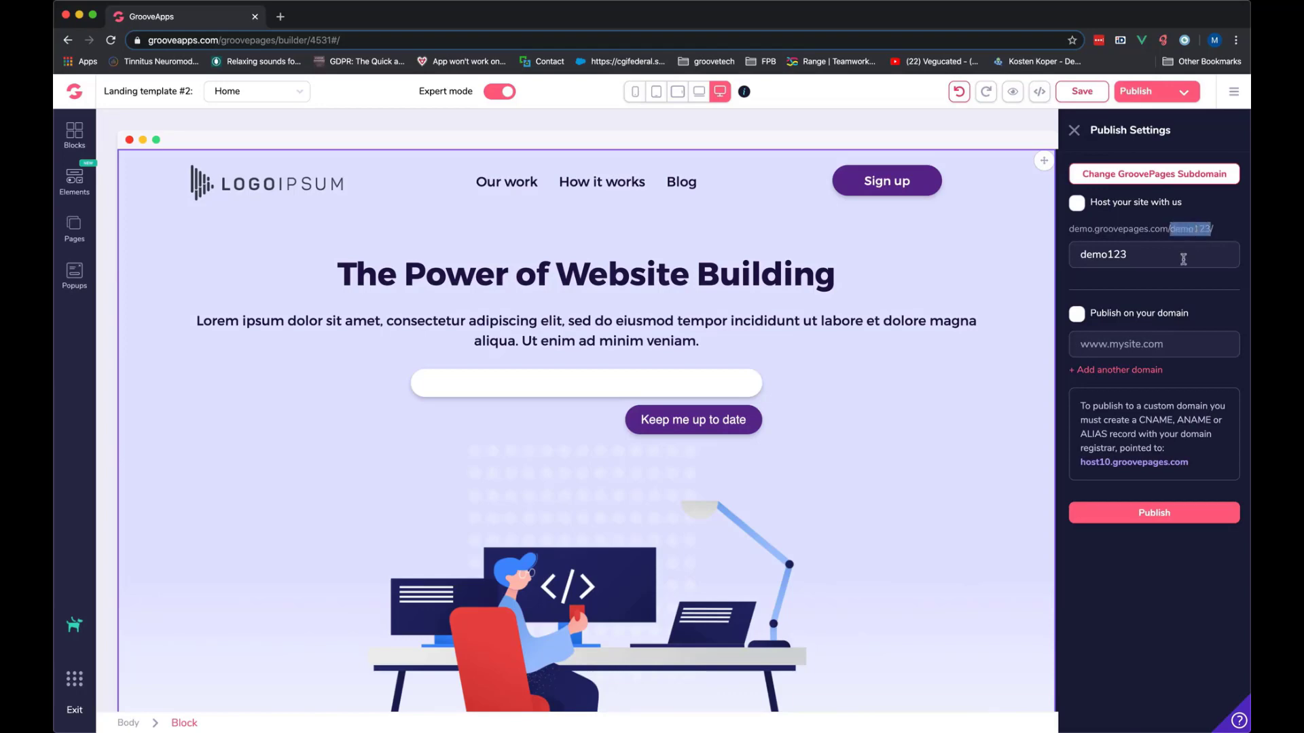
left_click(1234, 232)
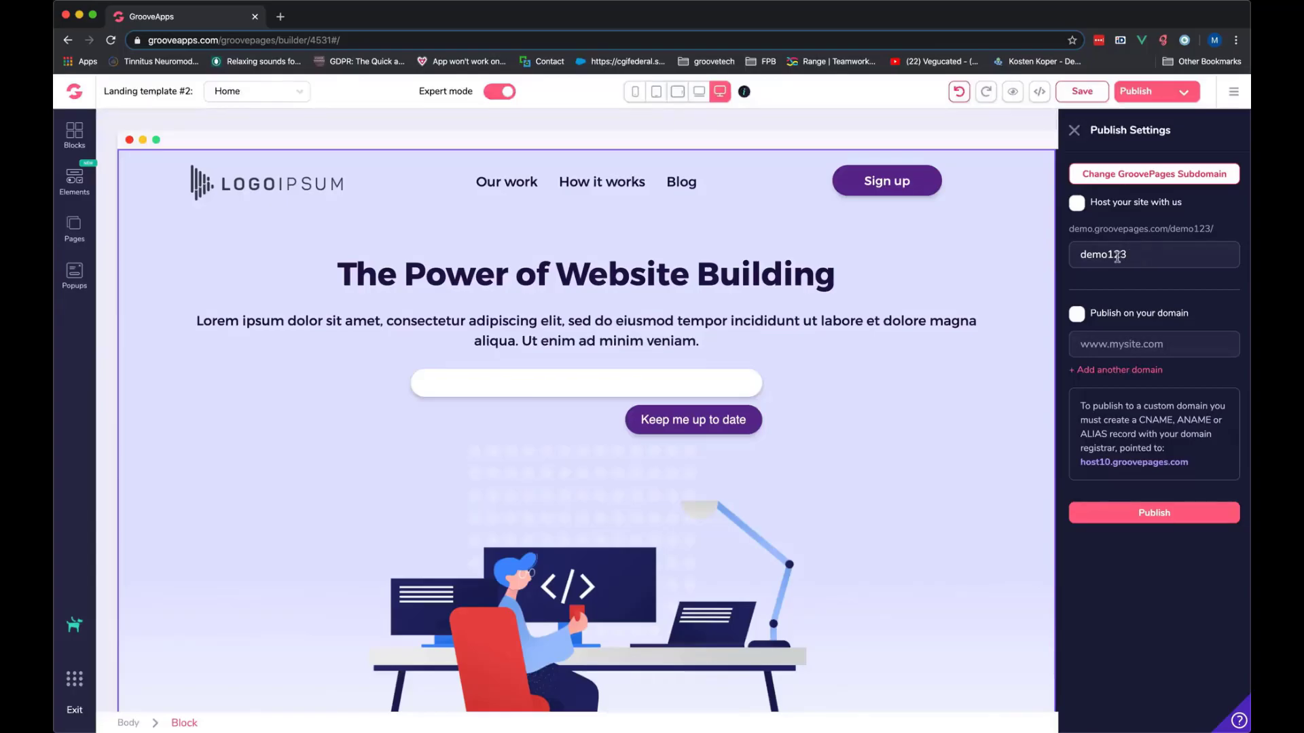
double_click(1115, 255)
left_click(1135, 265)
left_click(1077, 205)
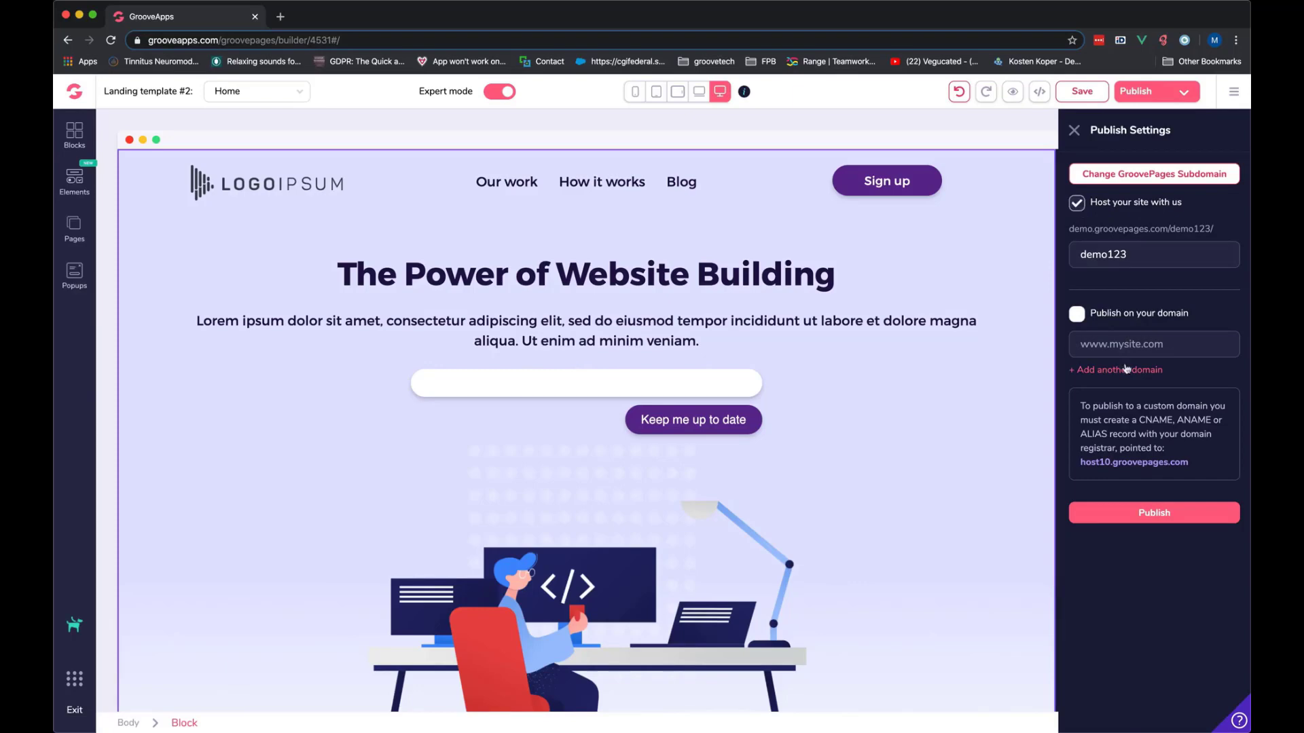
left_click(1155, 515)
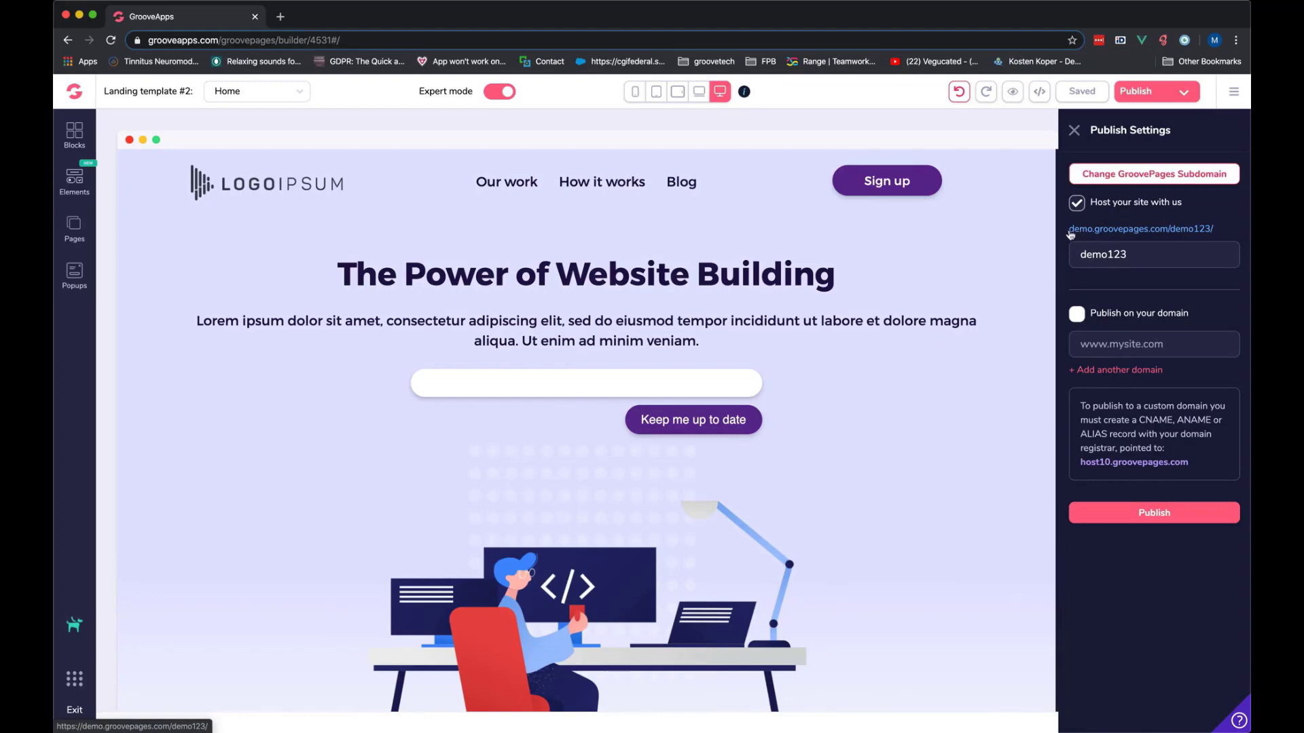
Check the published site by following its Sign up link and viewing the linked page, and return to the builder with publish settings closed.
left_click(1143, 230)
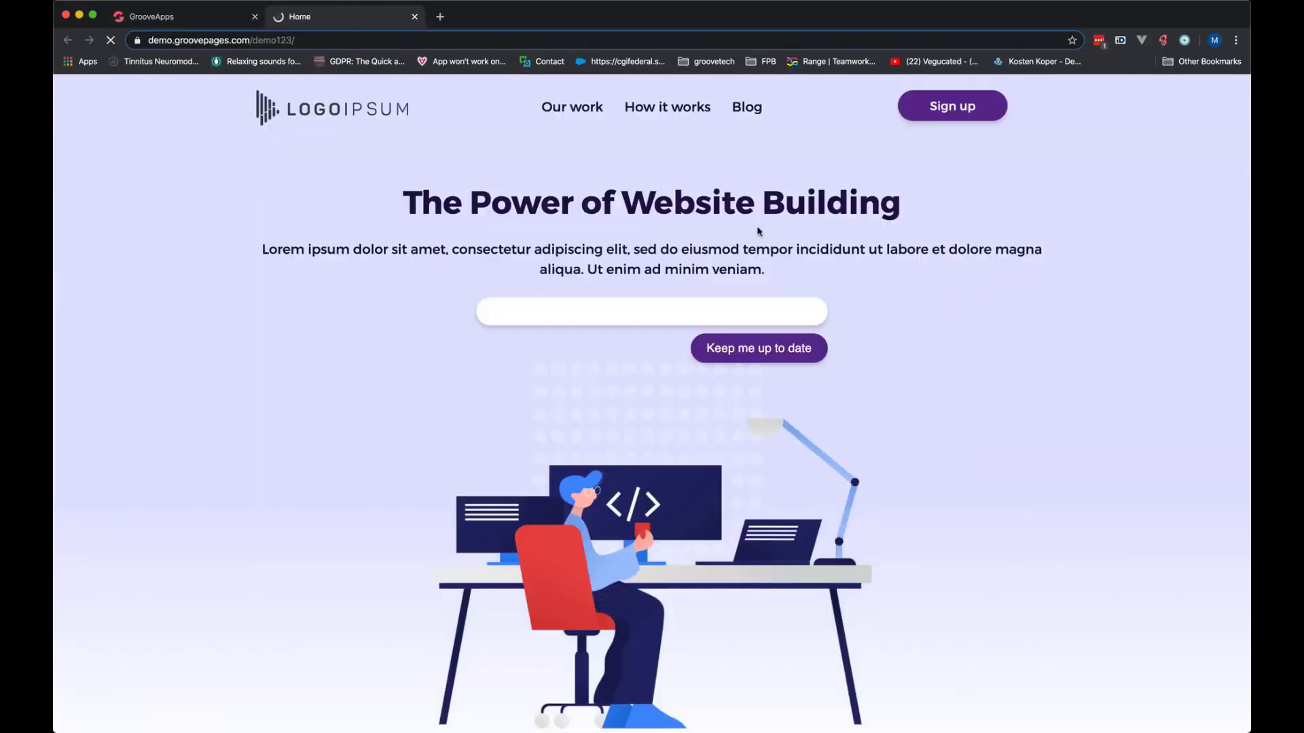
scroll(758, 231, "down", 5)
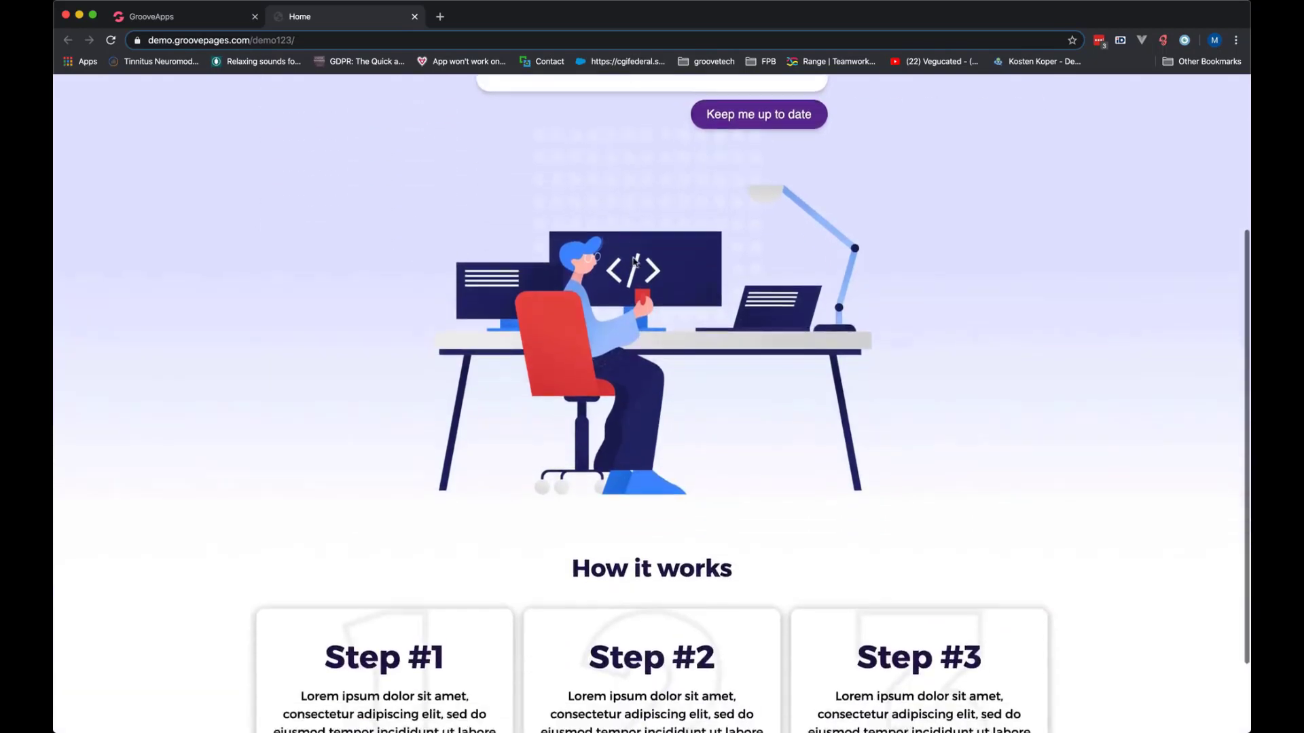
scroll(643, 265, "up", 5)
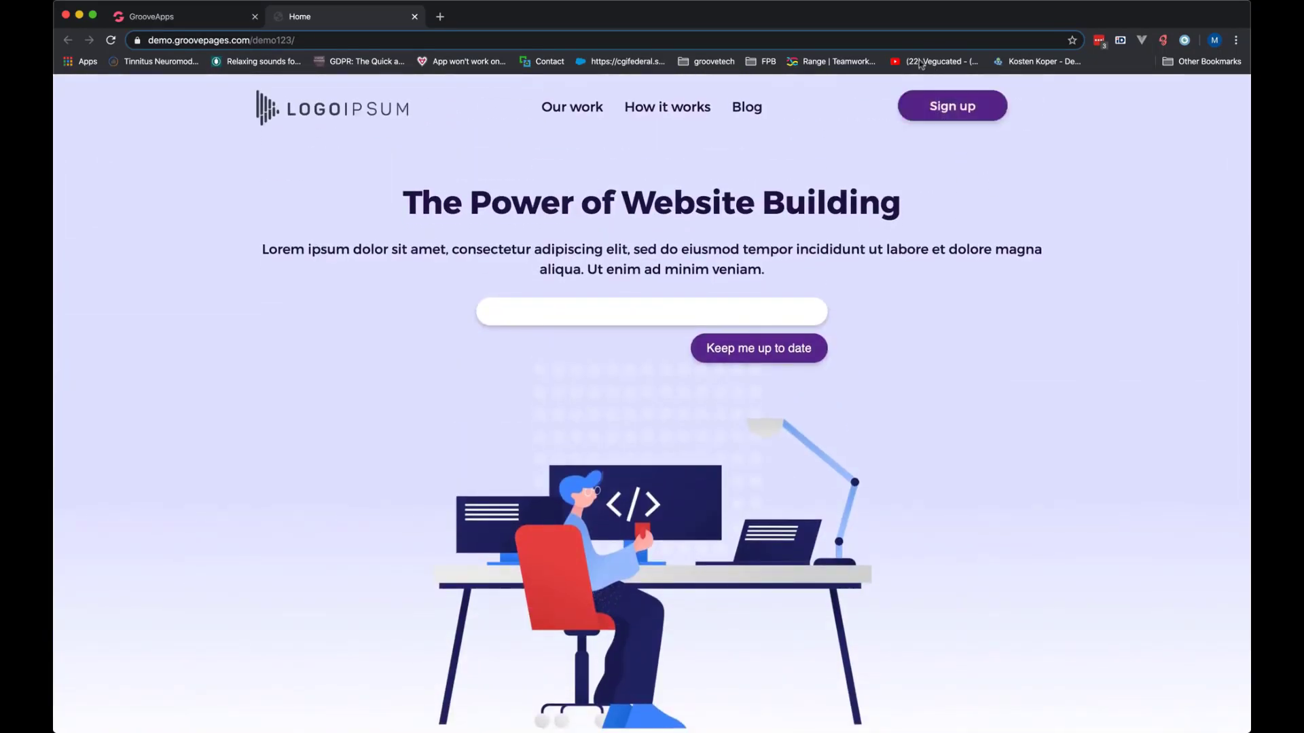
left_click(957, 107)
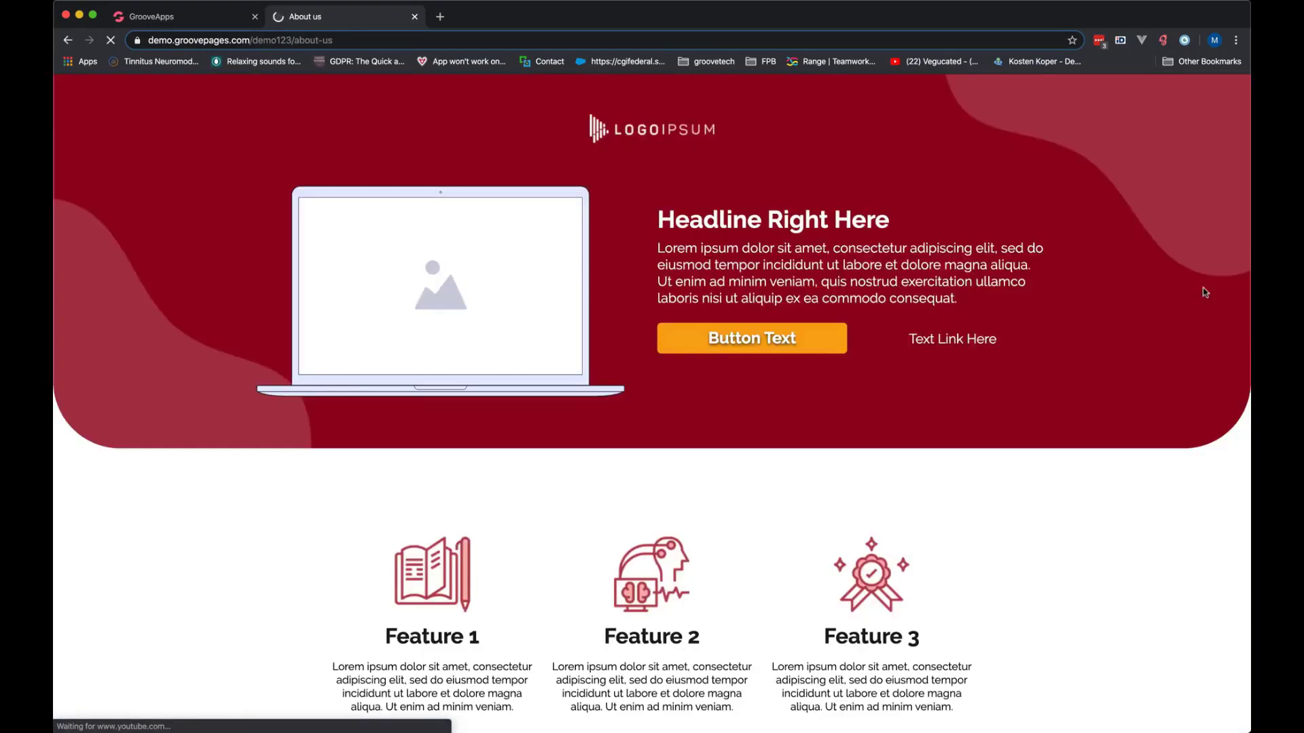
scroll(1090, 310, "down", 20)
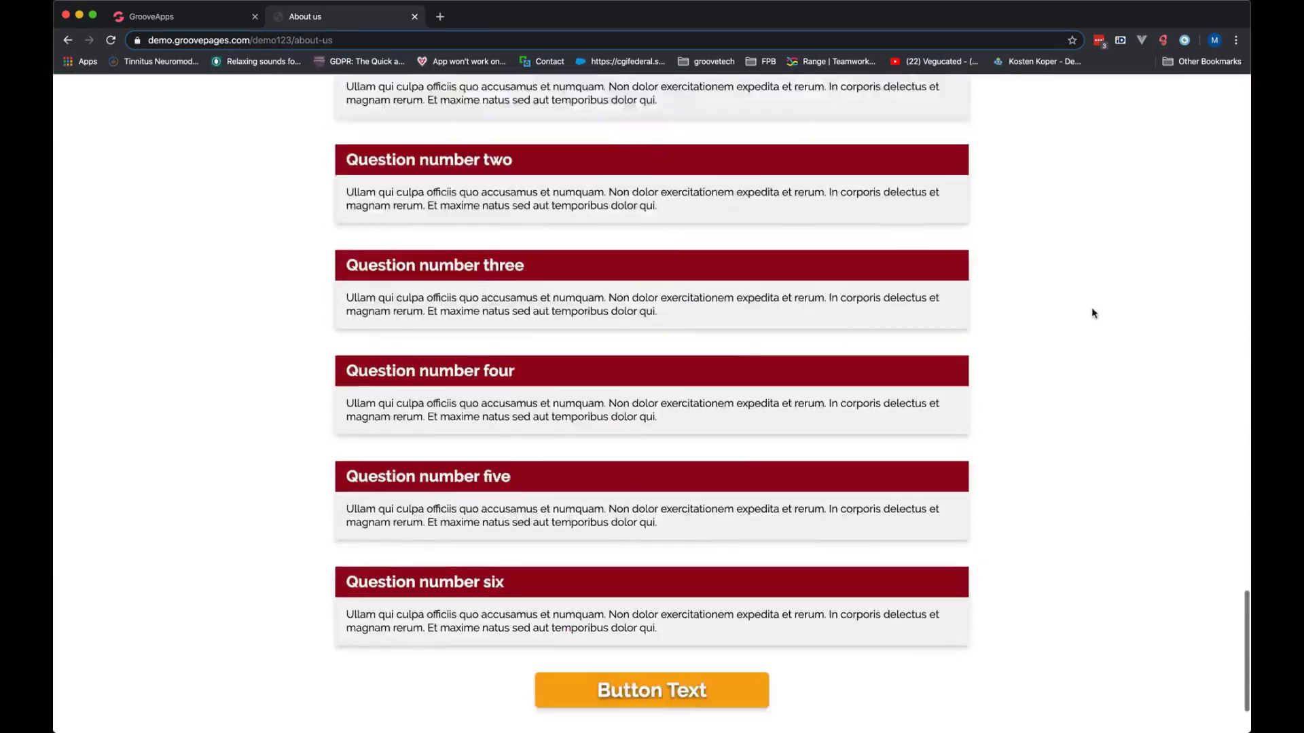
scroll(1094, 313, "up", 15)
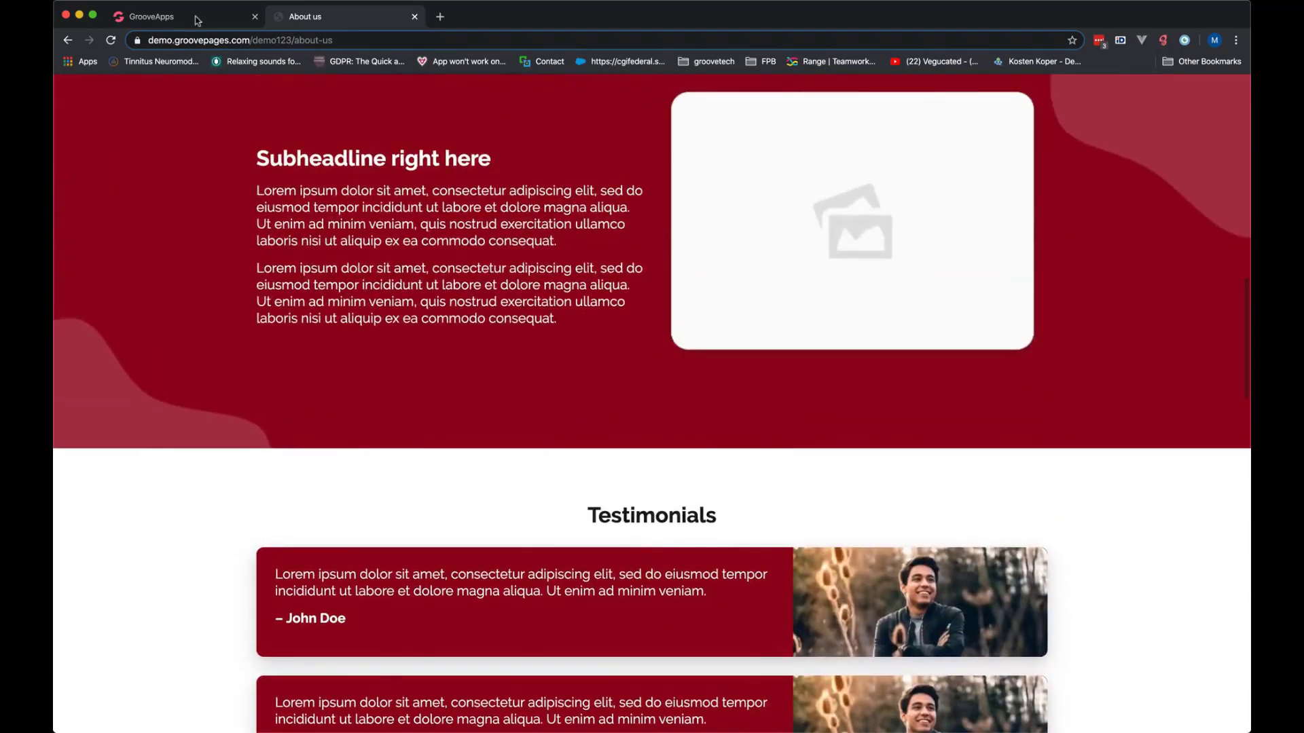
left_click(197, 20)
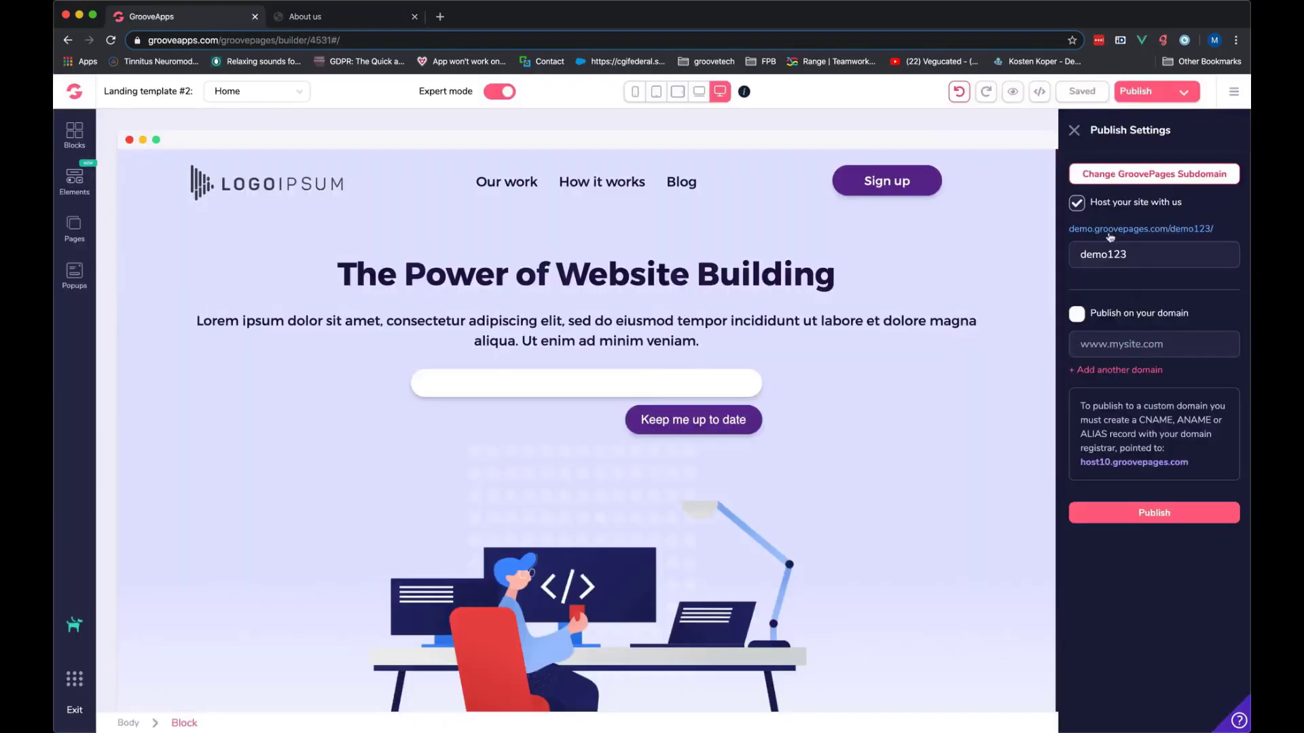
left_click(1075, 133)
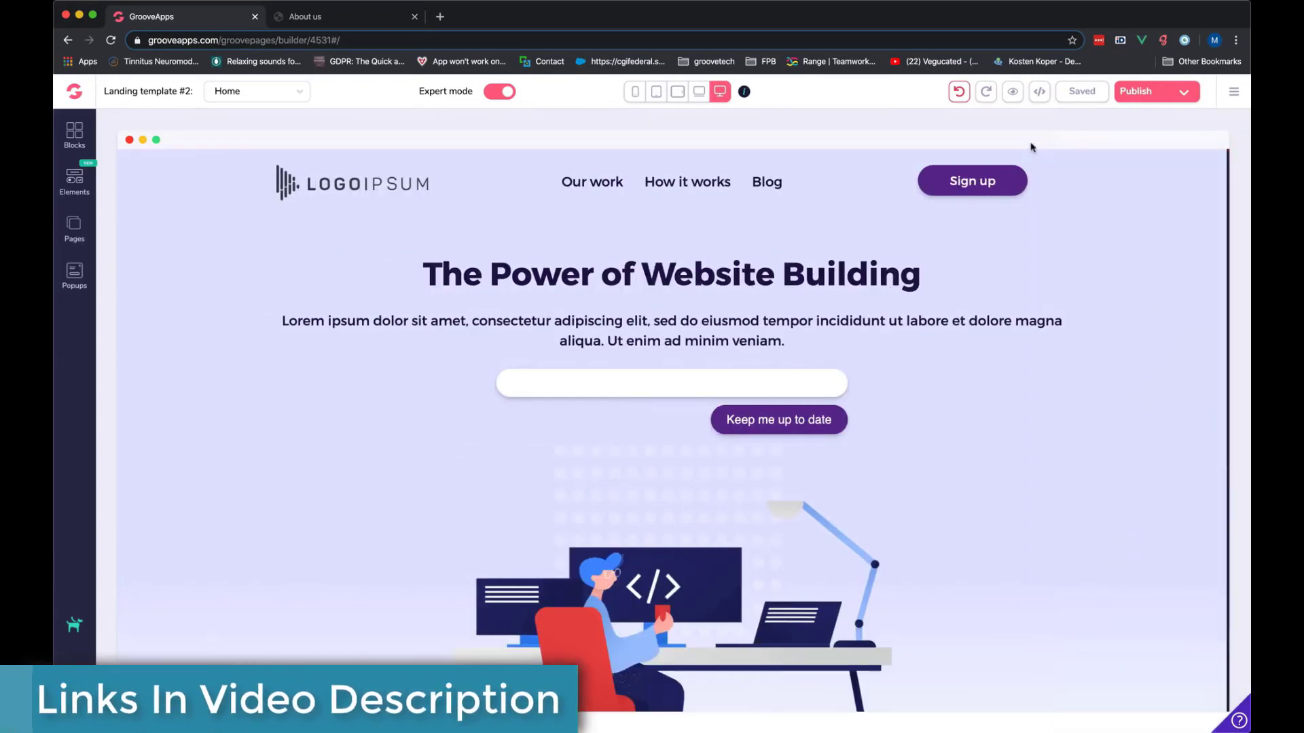